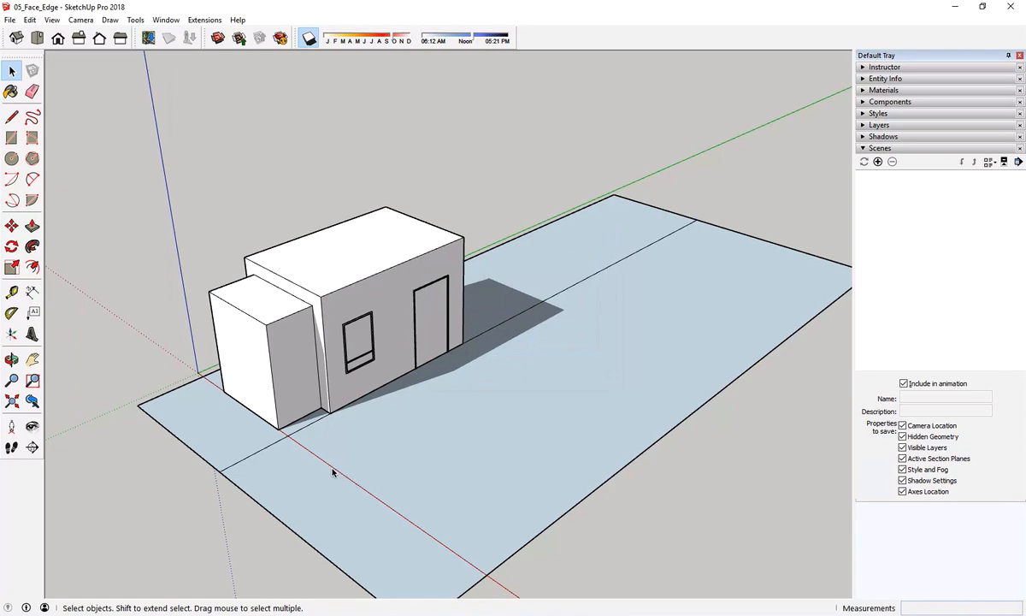
left_click(160, 22)
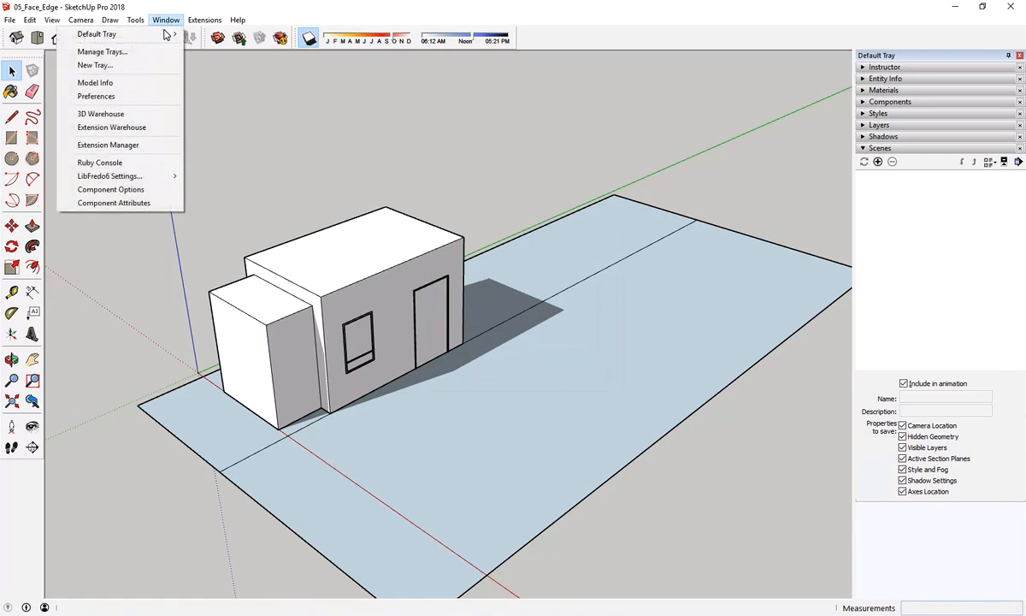
mouse_move(166, 35)
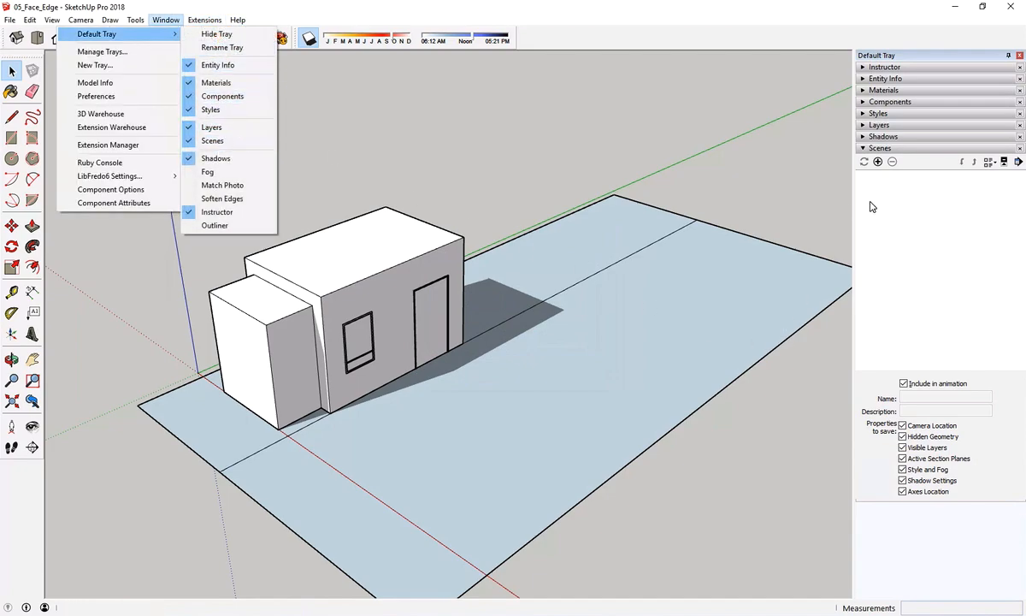
left_click(918, 259)
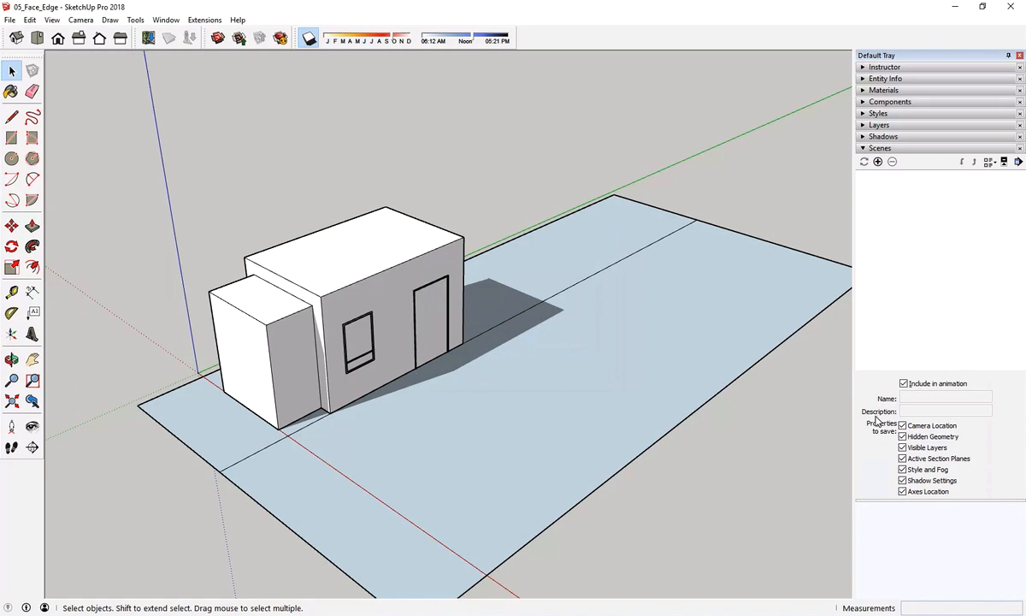
Add a scene of the current perspective view of the house and name it Perspective 1.
left_click(879, 162)
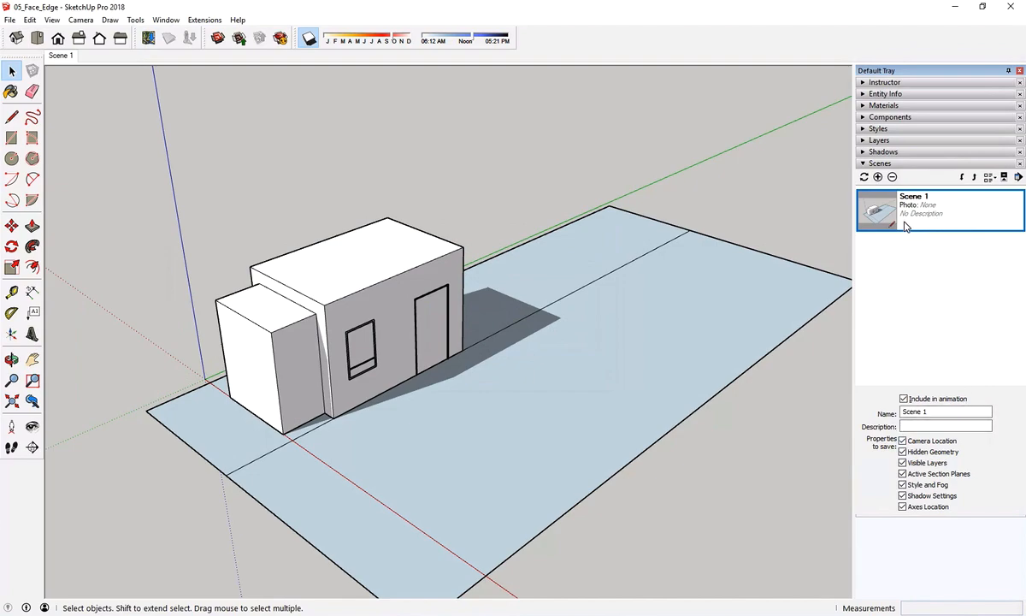
left_click(910, 411)
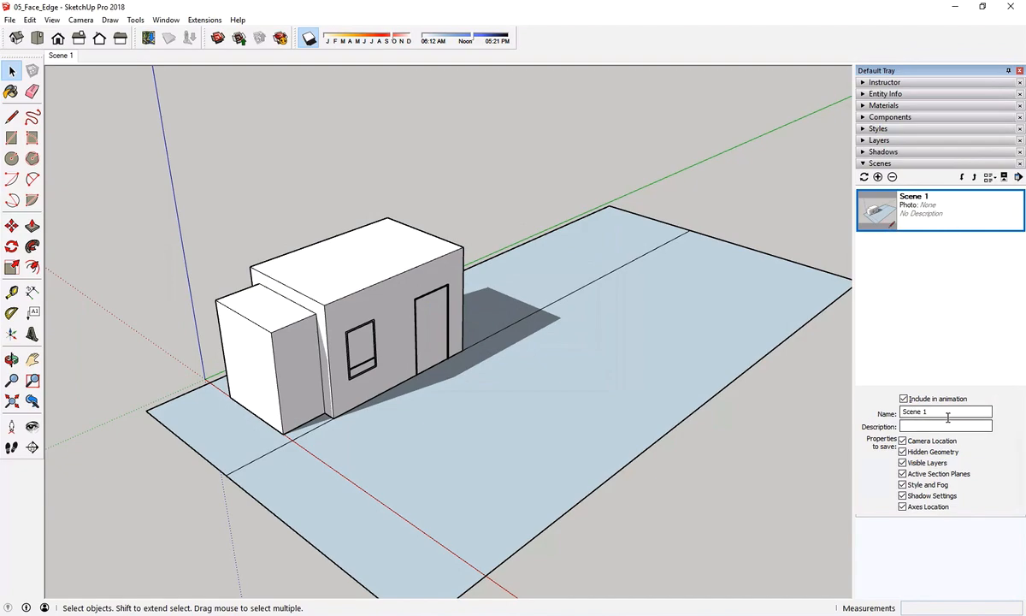
type("P")
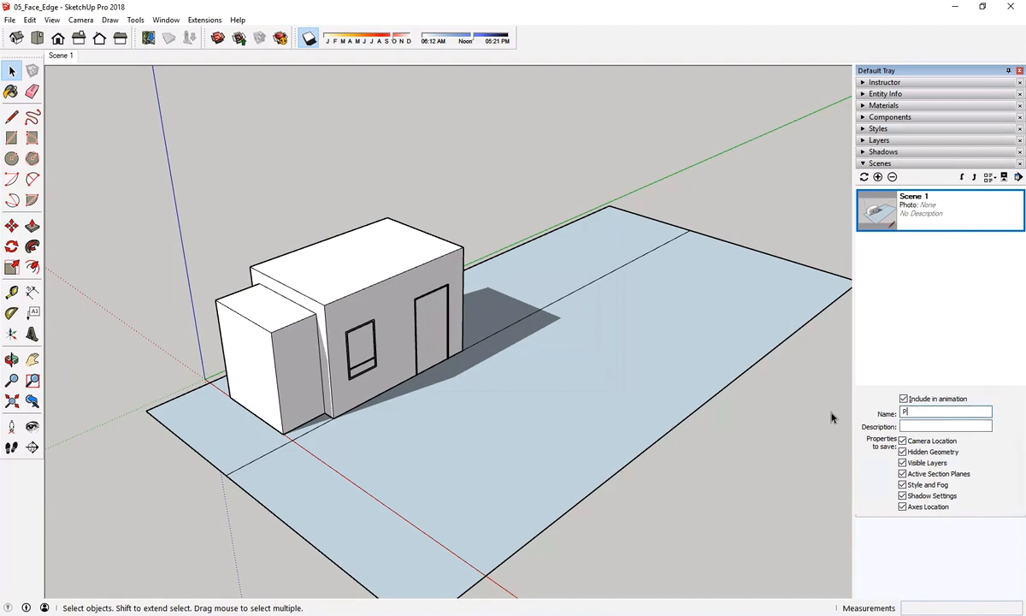
type("erspective 1")
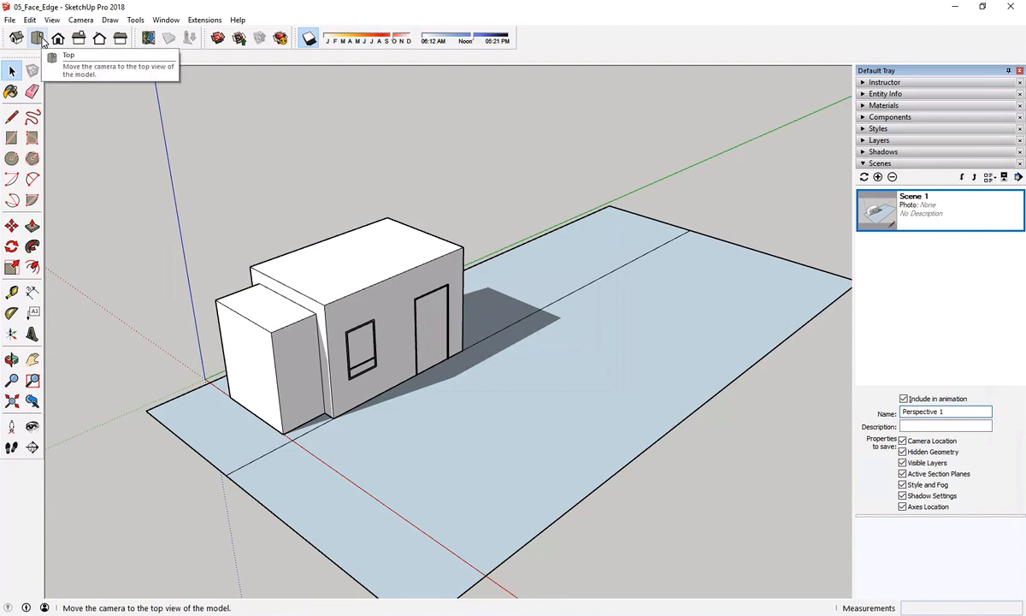
Switch to the standard top view and frame the house on its plot.
left_click(38, 39)
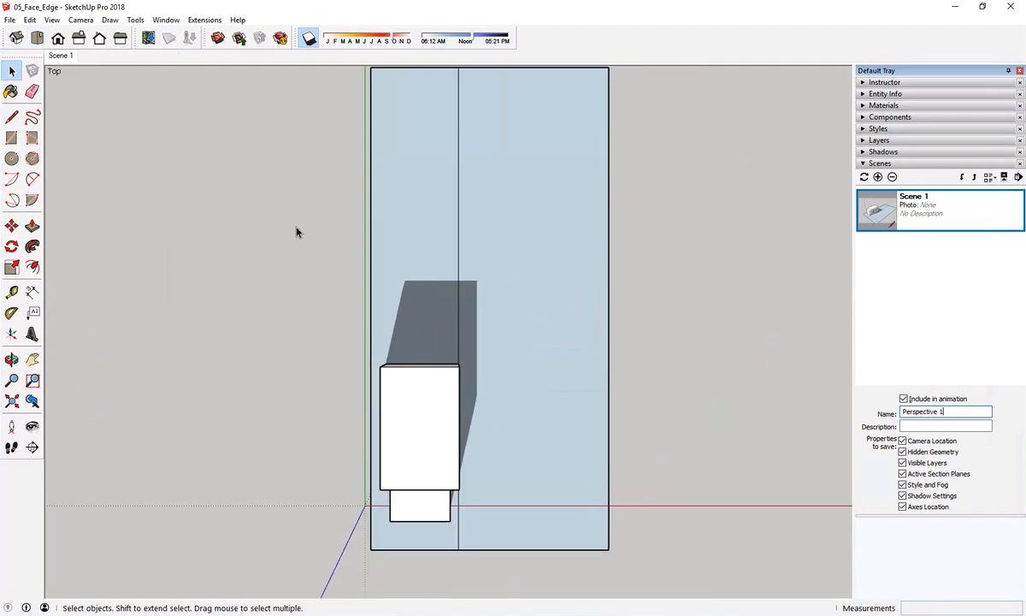
scroll(421, 499, "up", 3)
scroll(507, 232, "up", 1)
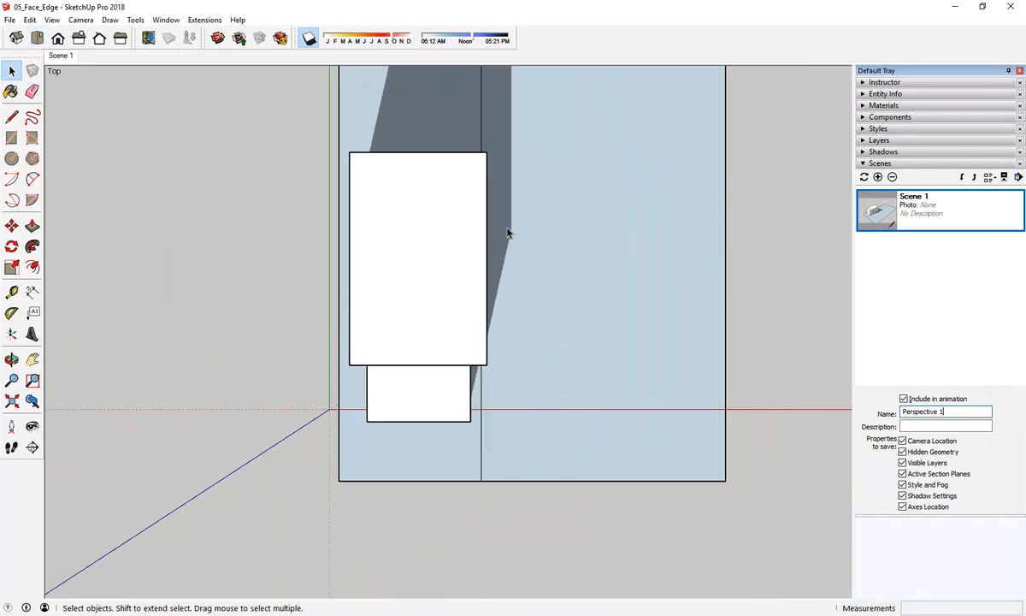
scroll(522, 224, "down", 2)
scroll(552, 197, "down", 2)
scroll(554, 209, "up", 2)
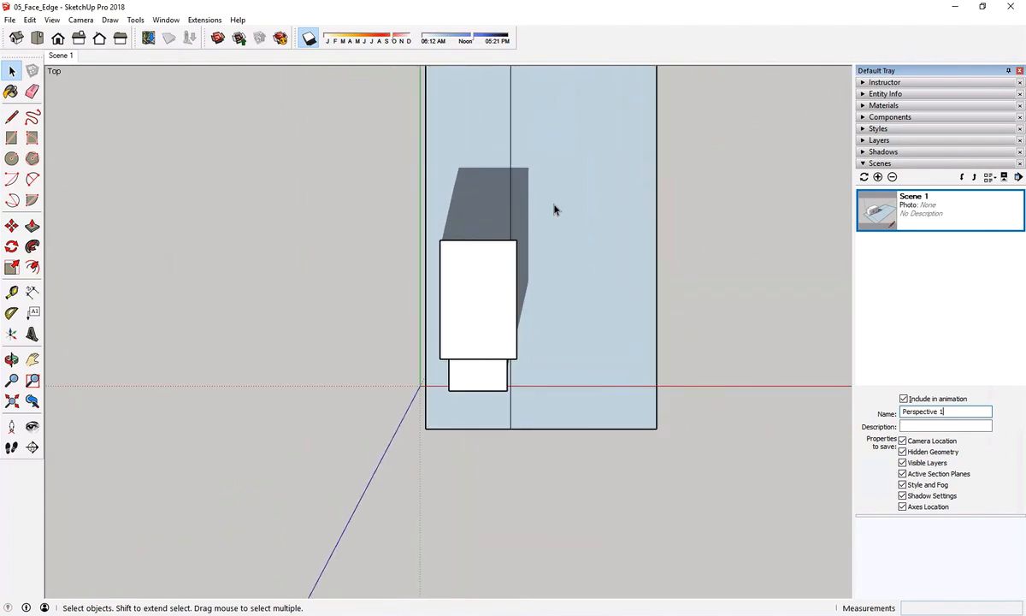
scroll(554, 209, "up", 3)
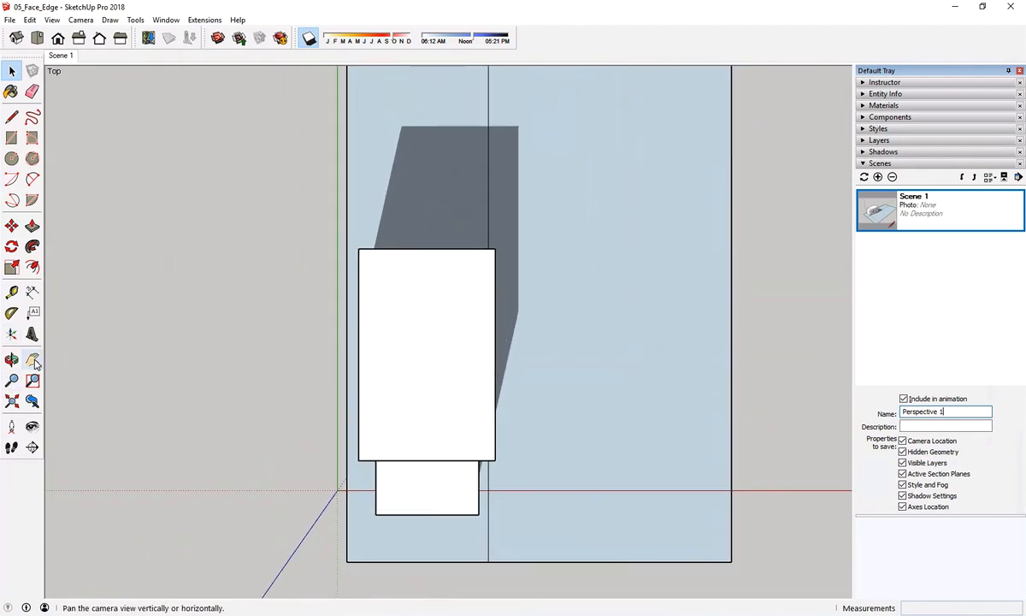
left_click(12, 380)
left_click_drag(355, 408, 381, 405)
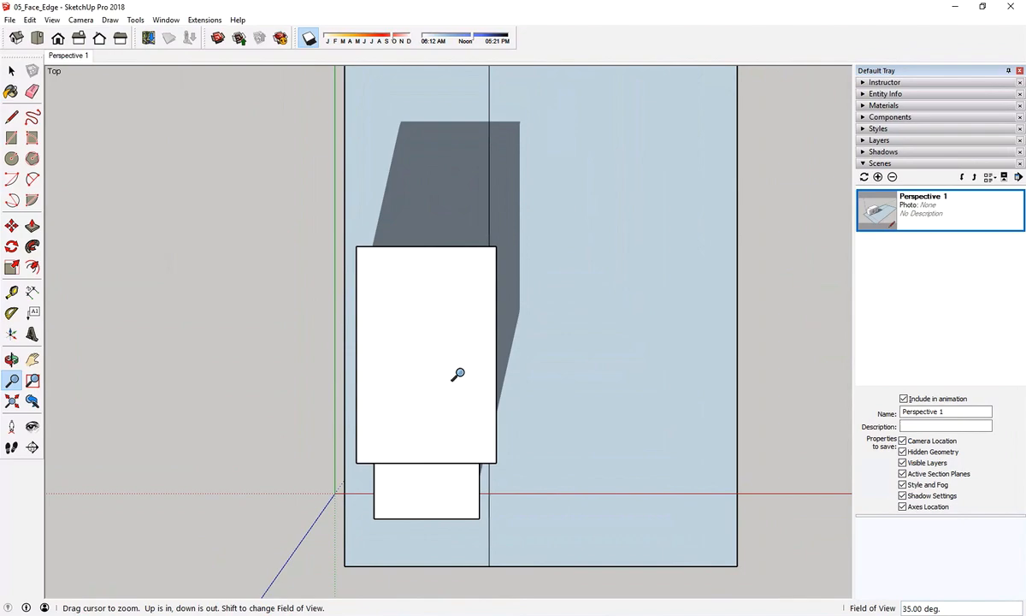
scroll(458, 376, "down", 3)
scroll(454, 387, "up", 5)
scroll(454, 387, "down", 2)
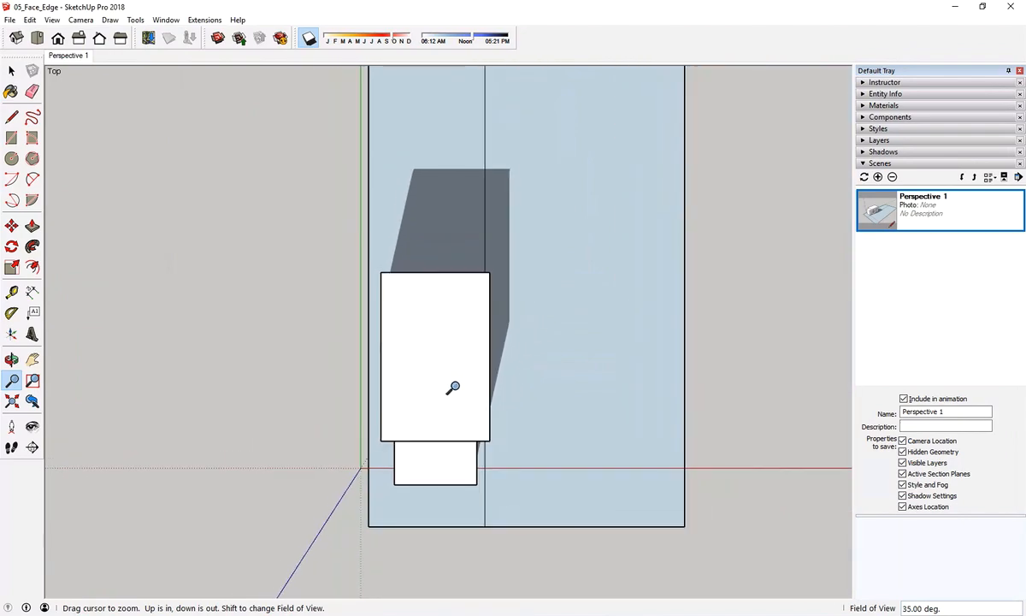
scroll(451, 389, "up", 2)
scroll(382, 376, "down", 1)
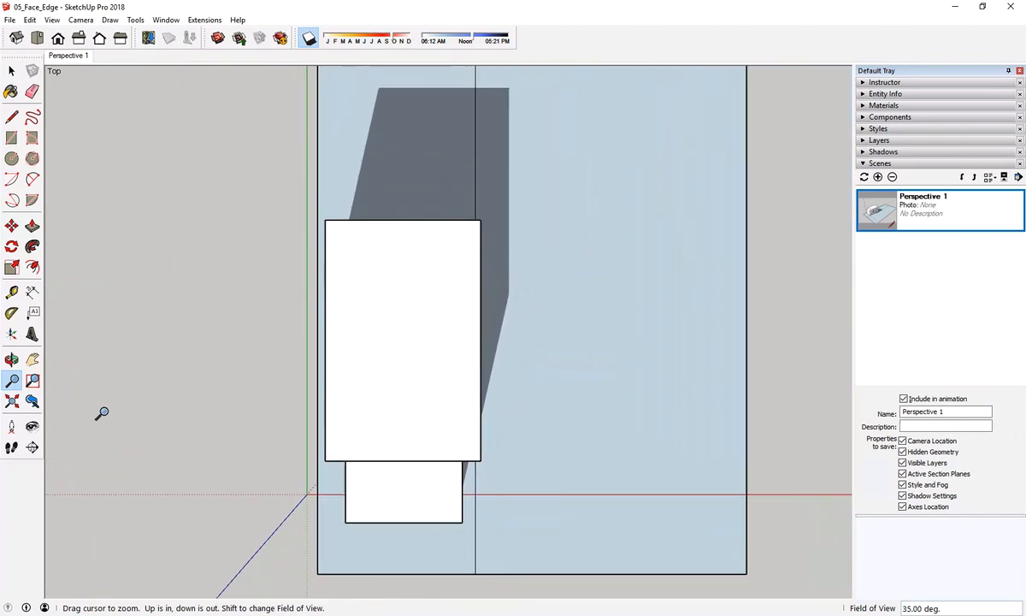
left_click(33, 359)
left_click_drag(424, 315, 402, 303)
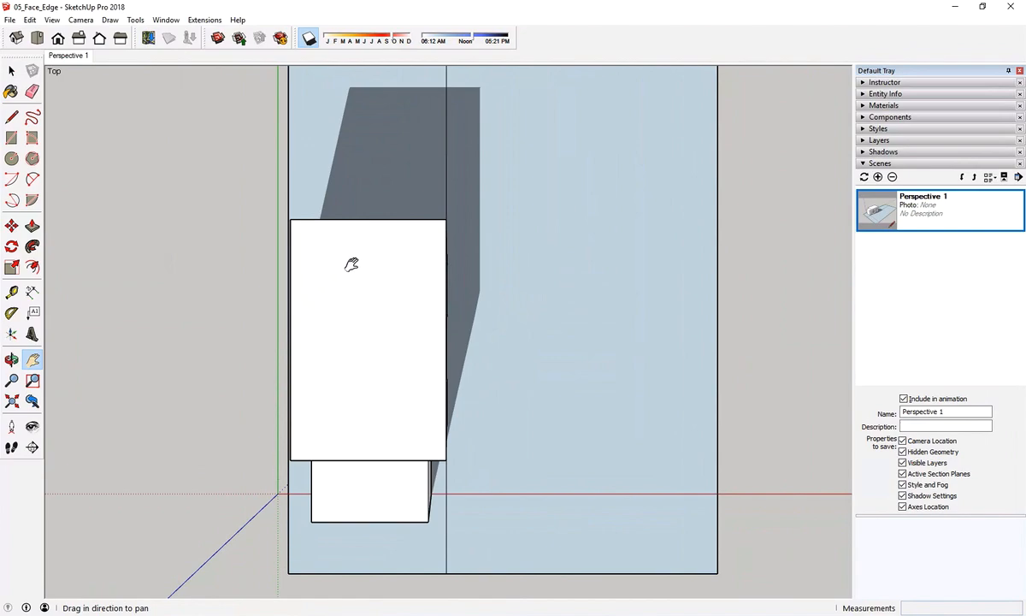
Change the camera of the top view to parallel projection.
left_click(46, 21)
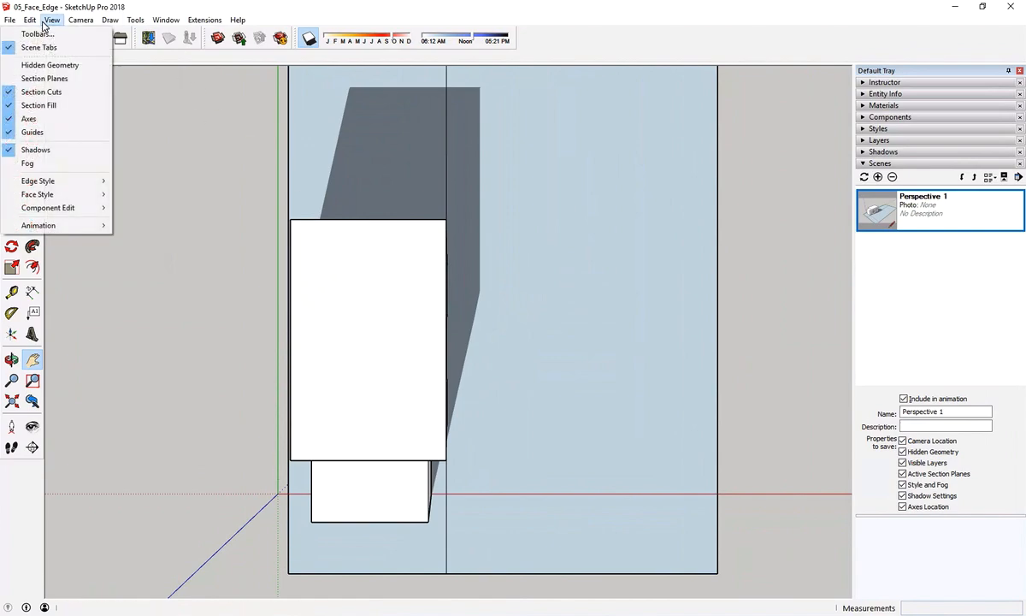
mouse_move(72, 19)
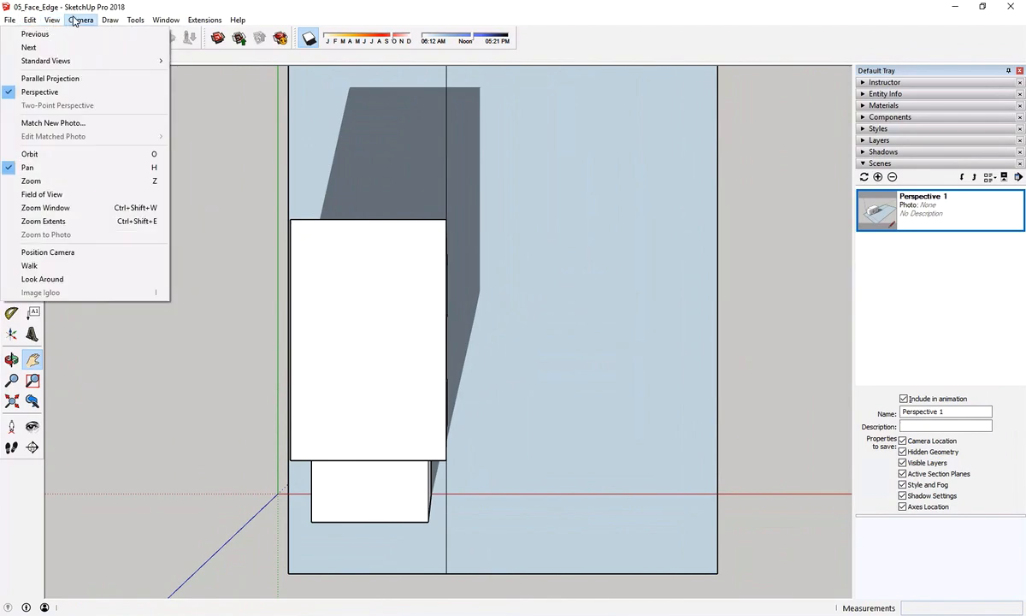
left_click(84, 83)
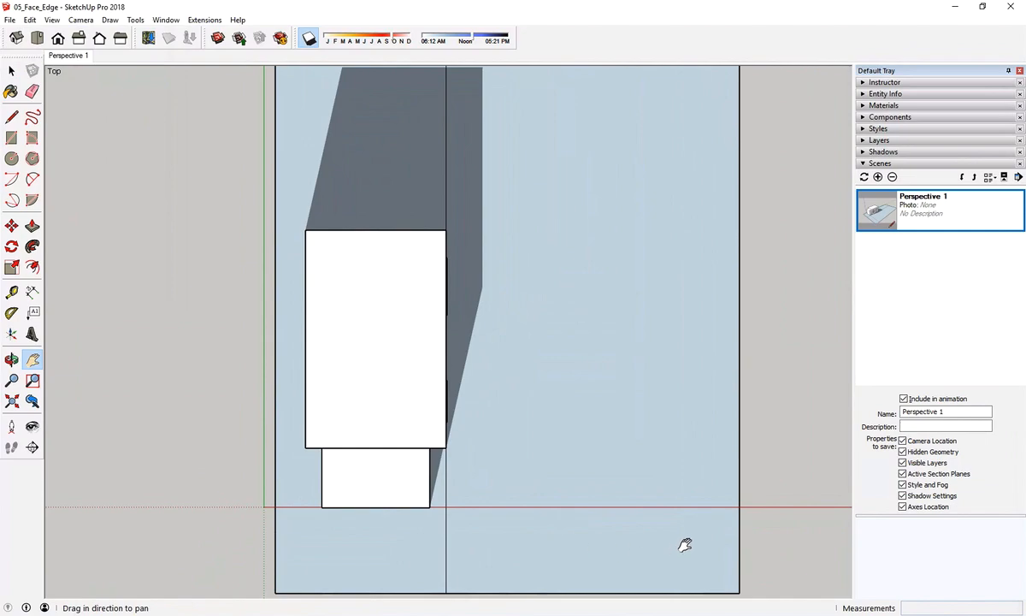
Save the top view as a scene named Top_View, and test switching between it and the Perspective 1 scene.
left_click(878, 178)
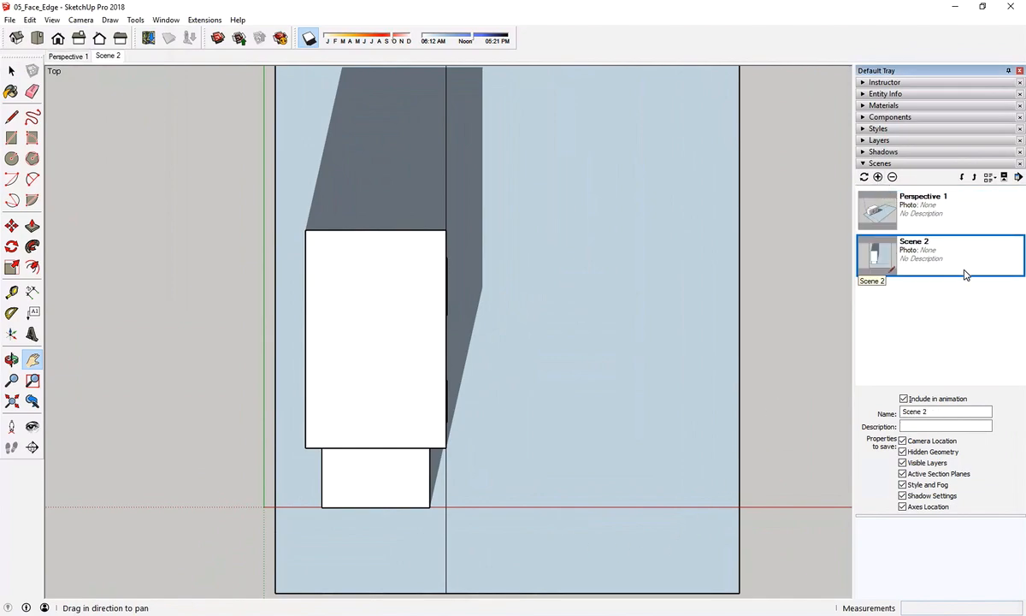
left_click_drag(940, 415, 864, 419)
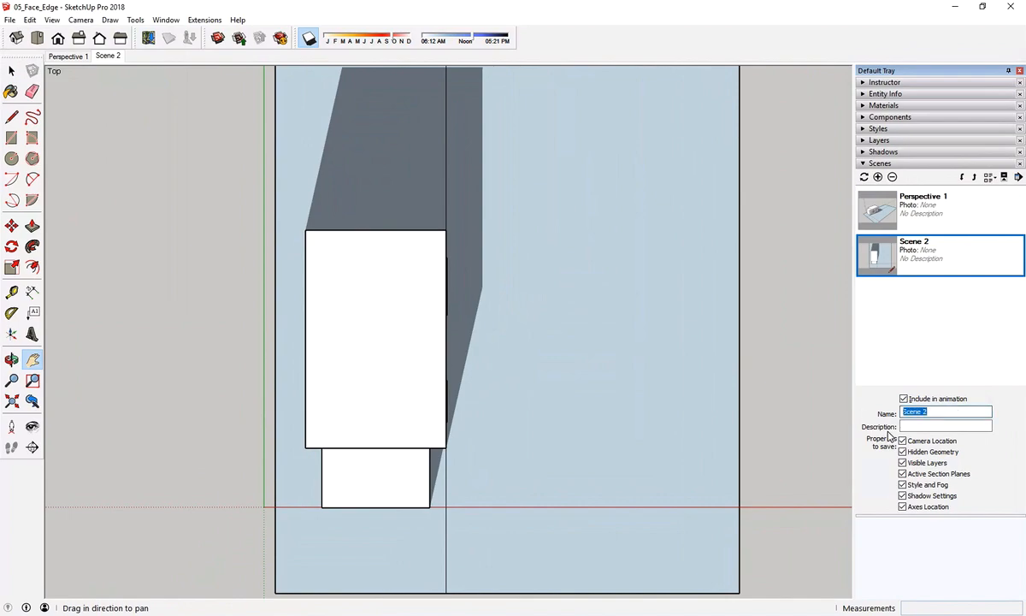
type("Top_View")
key("Return")
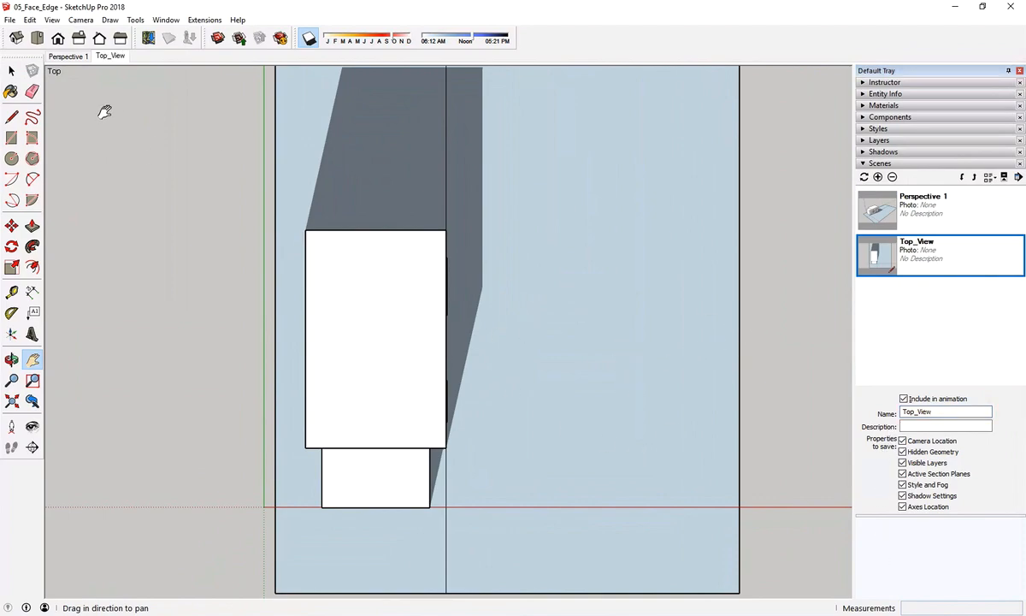
left_click(68, 60)
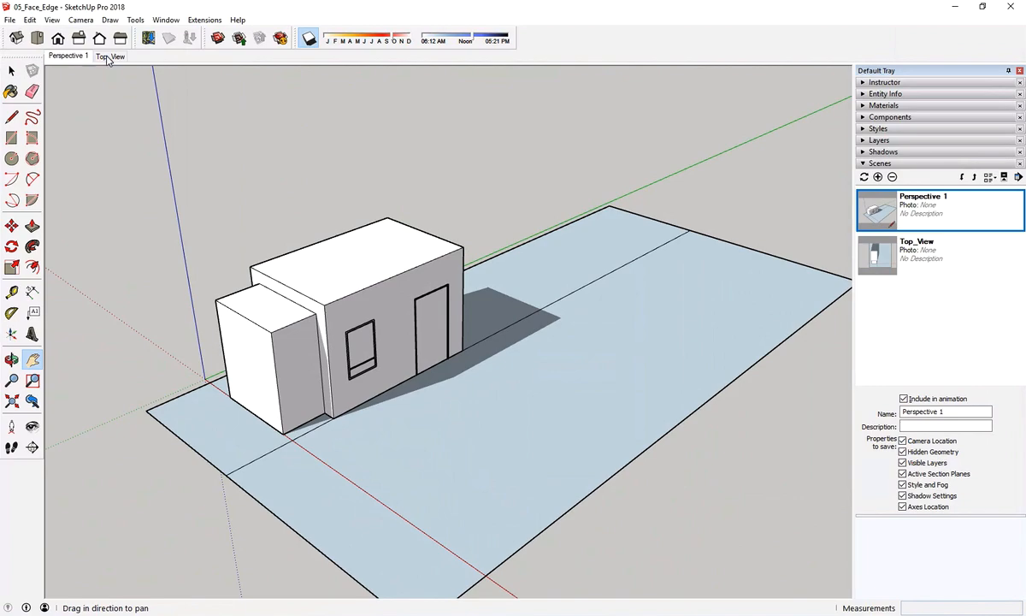
left_click(109, 56)
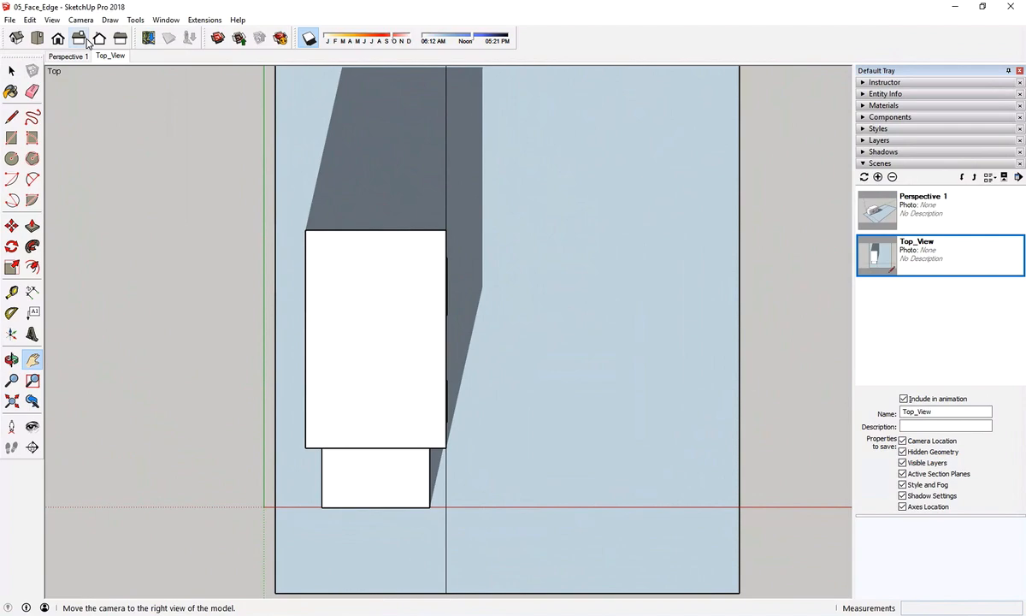
Switch to the right view of the house, enlarge it, and set the face style to Shaded.
left_click(83, 41)
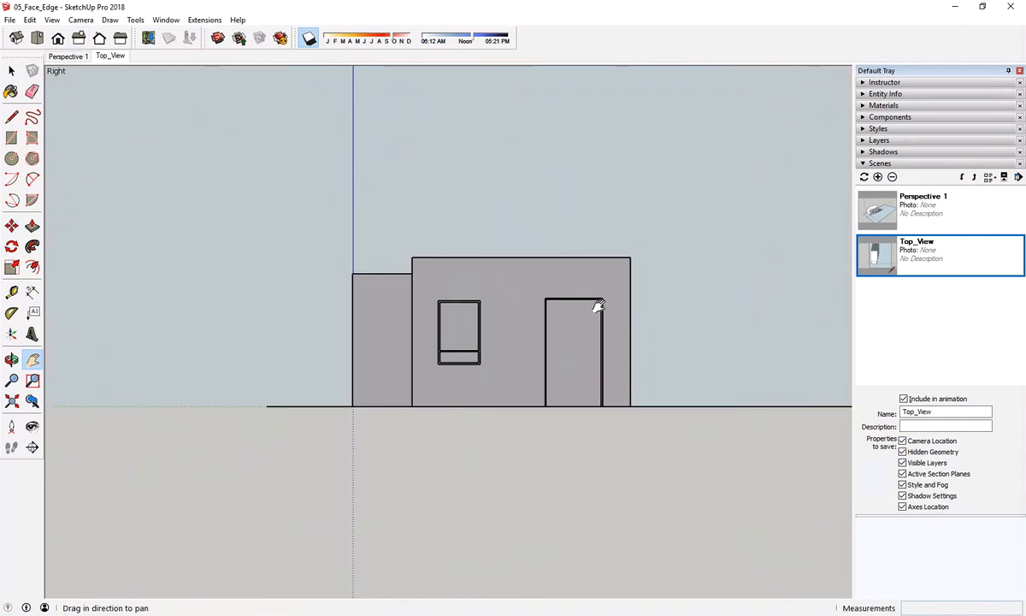
scroll(686, 246, "up", 2)
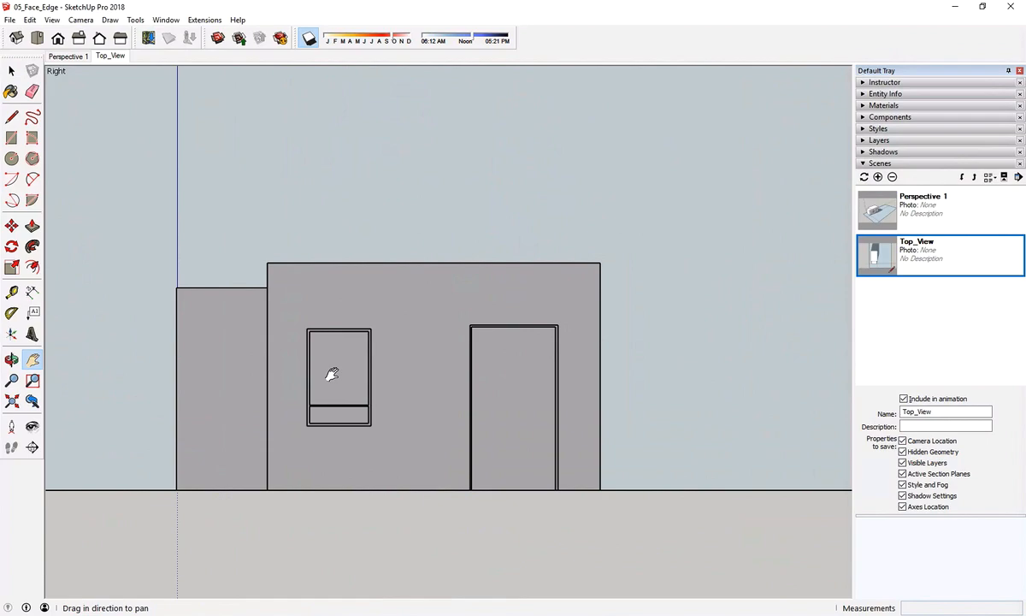
left_click(48, 21)
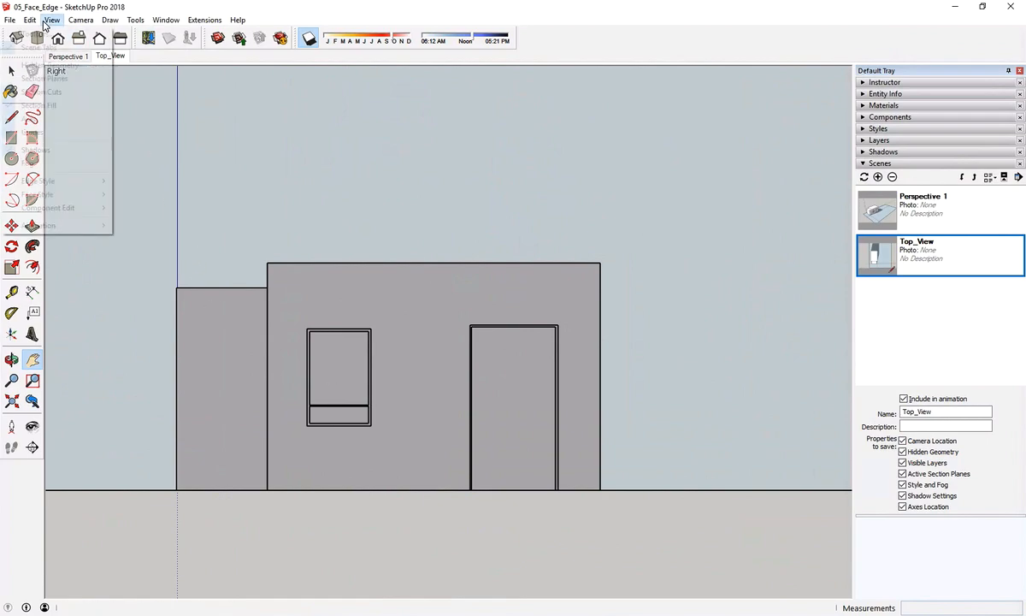
mouse_move(87, 201)
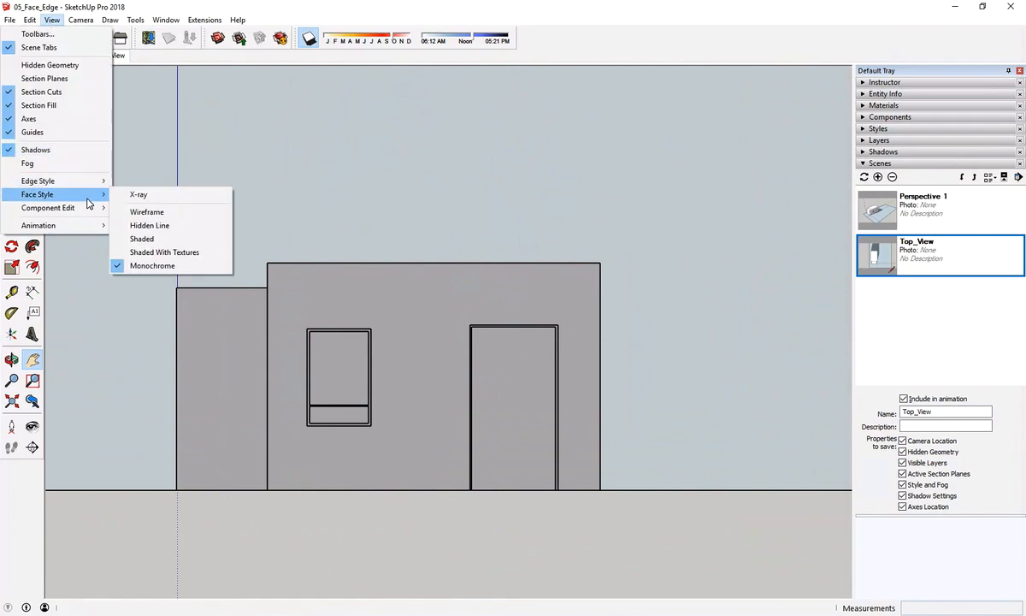
left_click(168, 239)
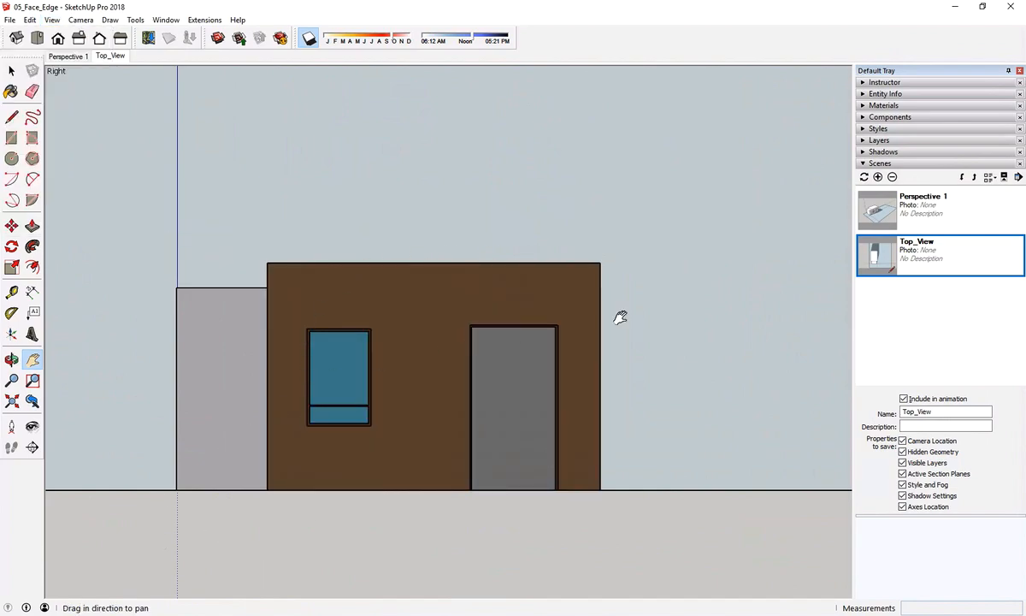
Add a scene of the shaded right view, saving the style change as a new style, and try to rename the scene.
left_click(878, 177)
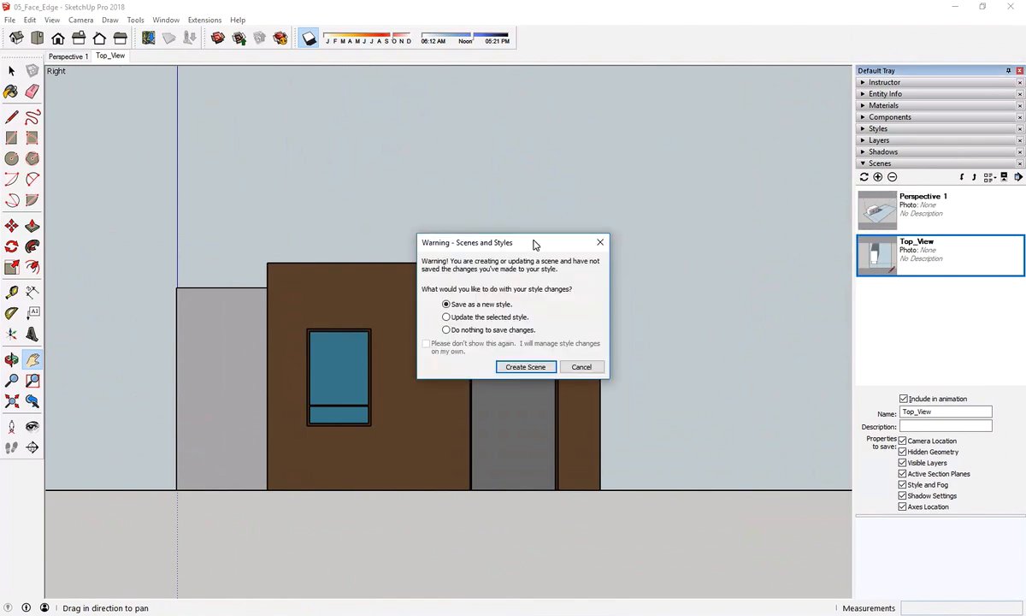
left_click_drag(534, 244, 583, 166)
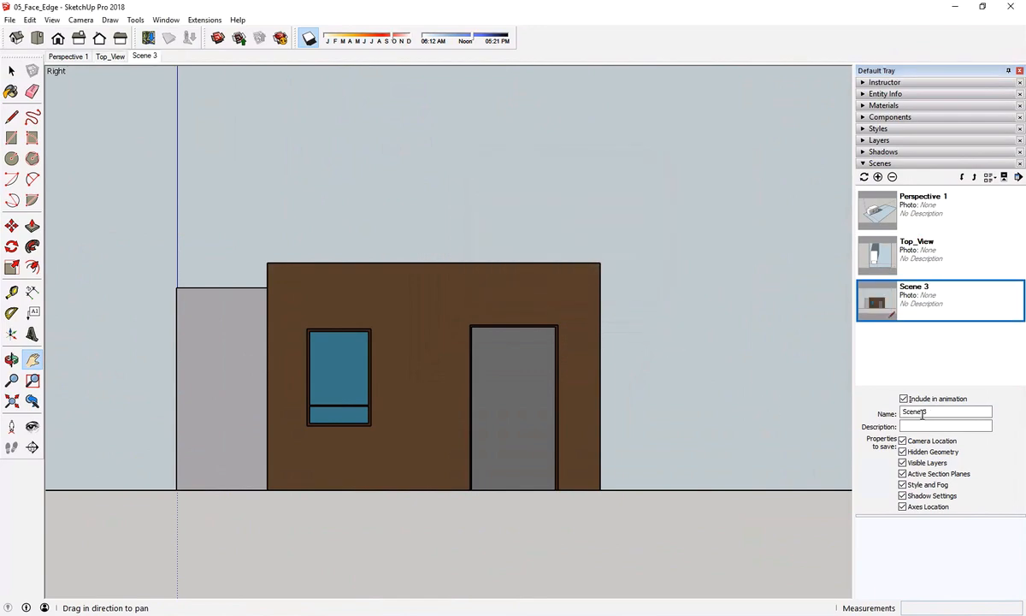
left_click_drag(923, 414, 859, 414)
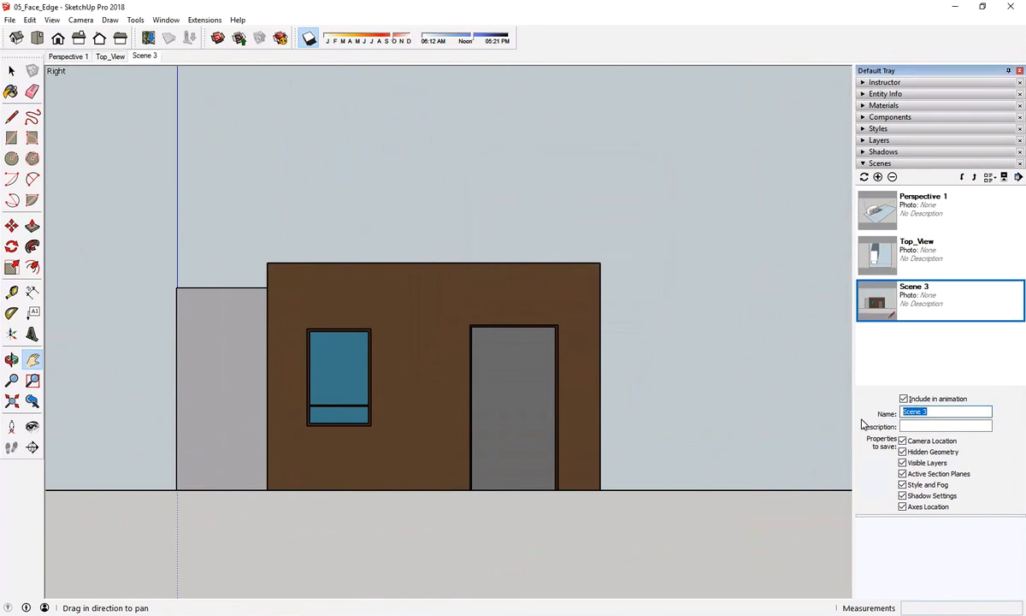
type("Front")
Recall the Perspective 1 scene and return to the shaded right-view scene to compare their styles.
left_click(972, 208)
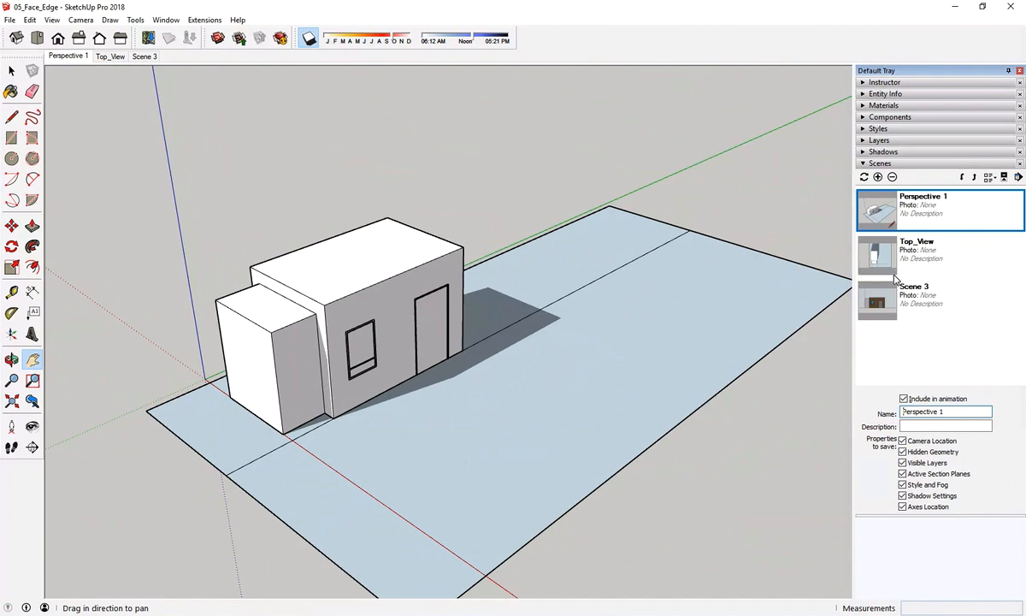
left_click(898, 304)
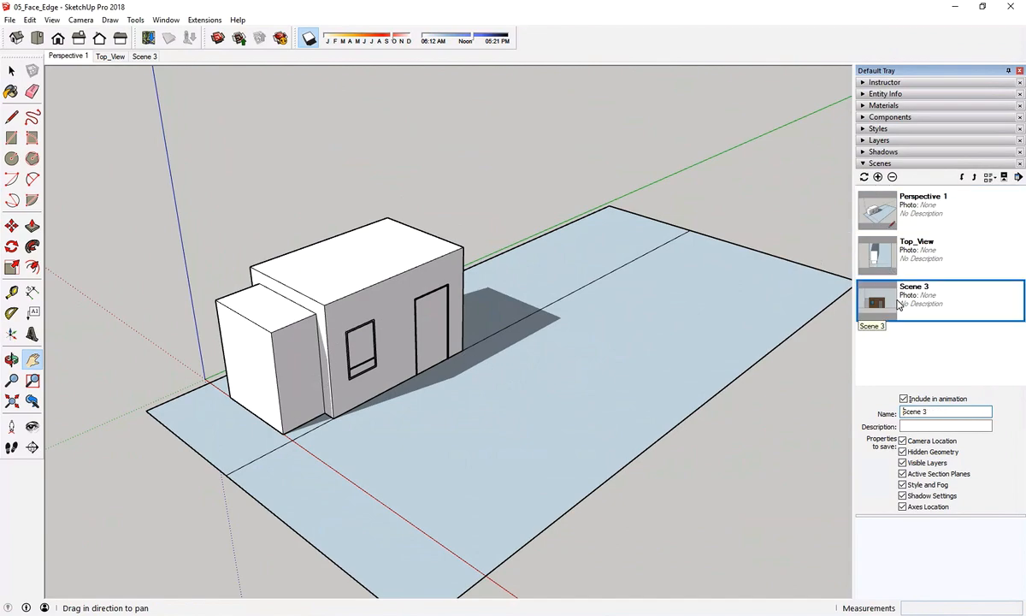
double_click(898, 304)
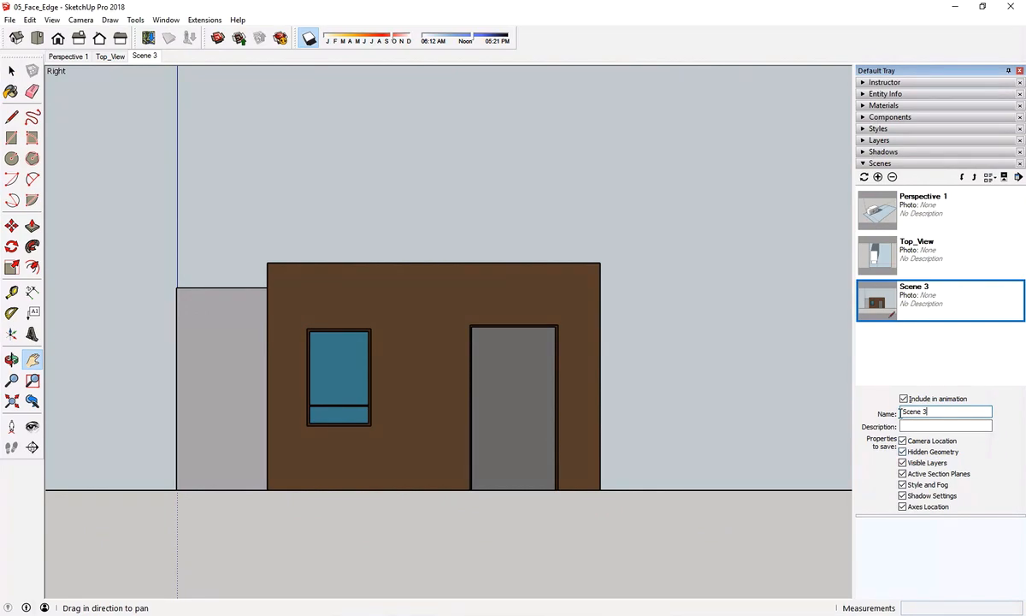
Rename the shaded right-view scene as Front.
left_click_drag(901, 413, 860, 417)
type("Front")
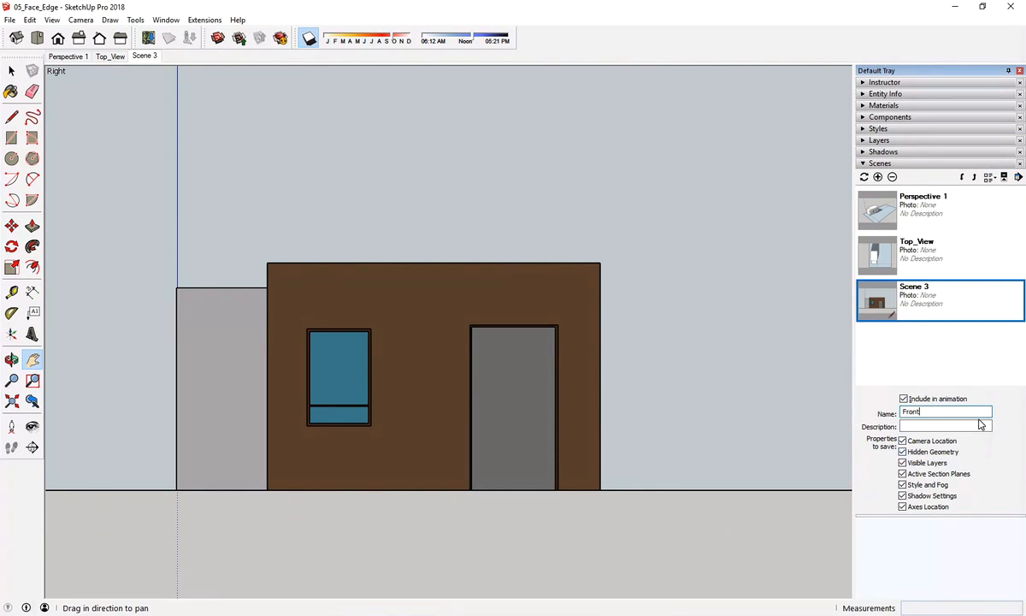